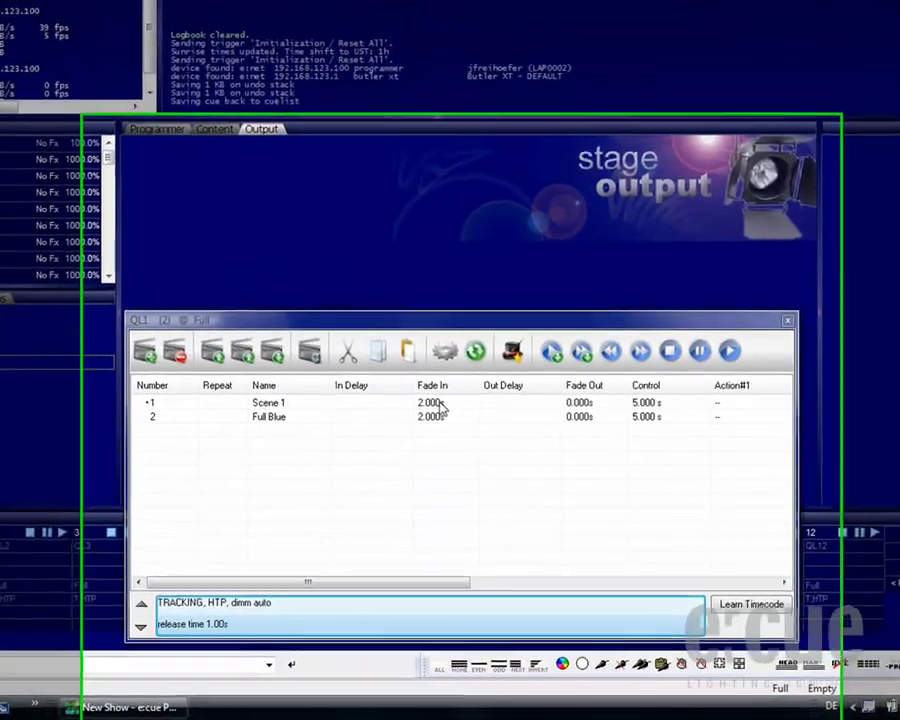
Examine the actions available for Action#1 in the properties of cue 1, Scene 1, without assigning one.
{"action": "left_click", "coordinate": [449, 451]}
{"action": "double_click", "coordinate": [425, 345]}
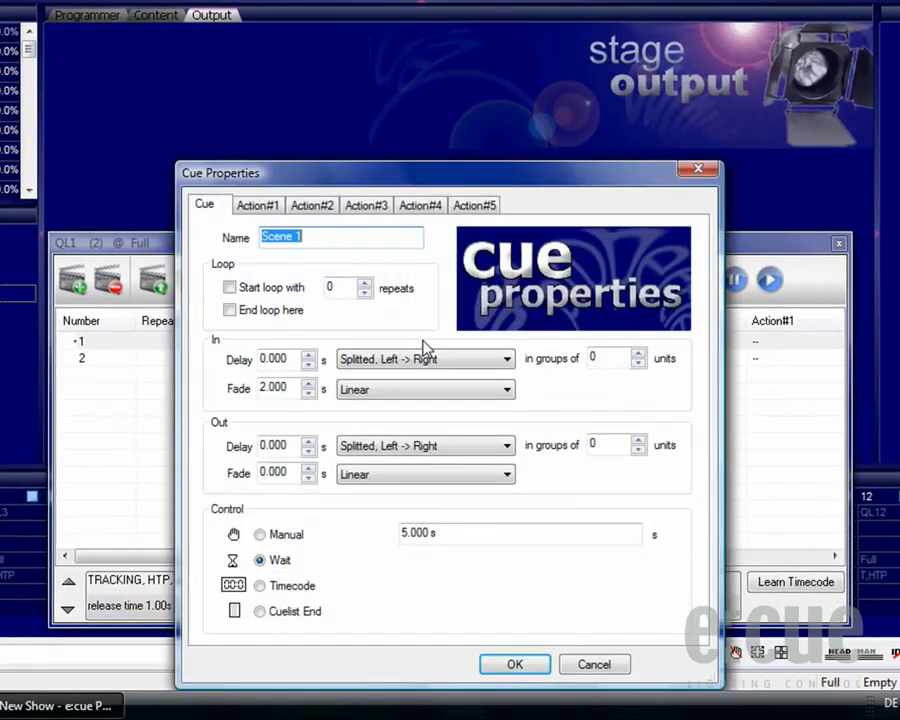
{"action": "left_click", "coordinate": [258, 207]}
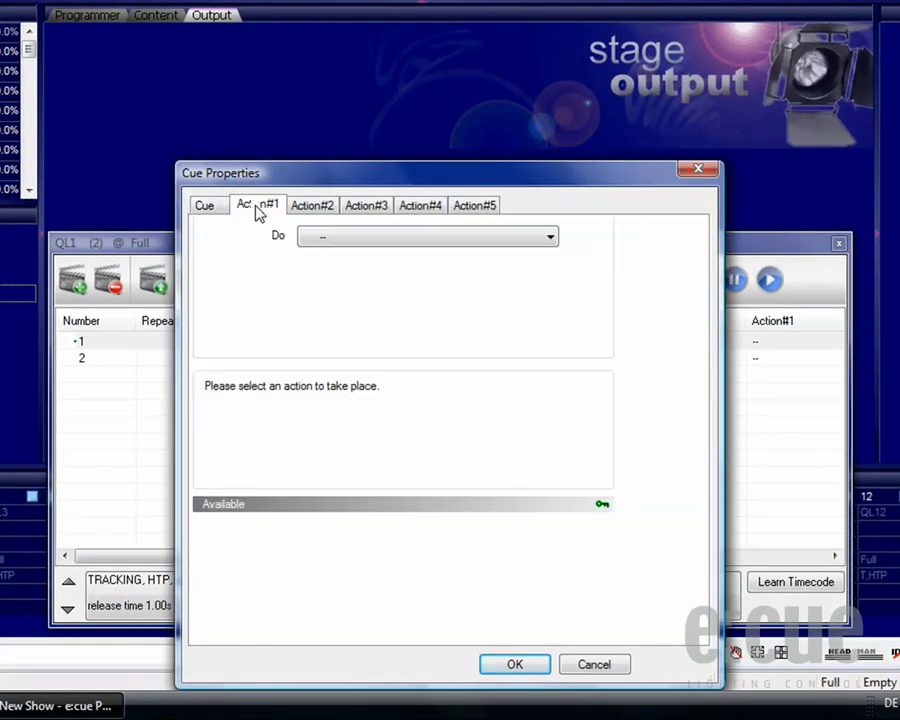
{"action": "left_click", "coordinate": [554, 243]}
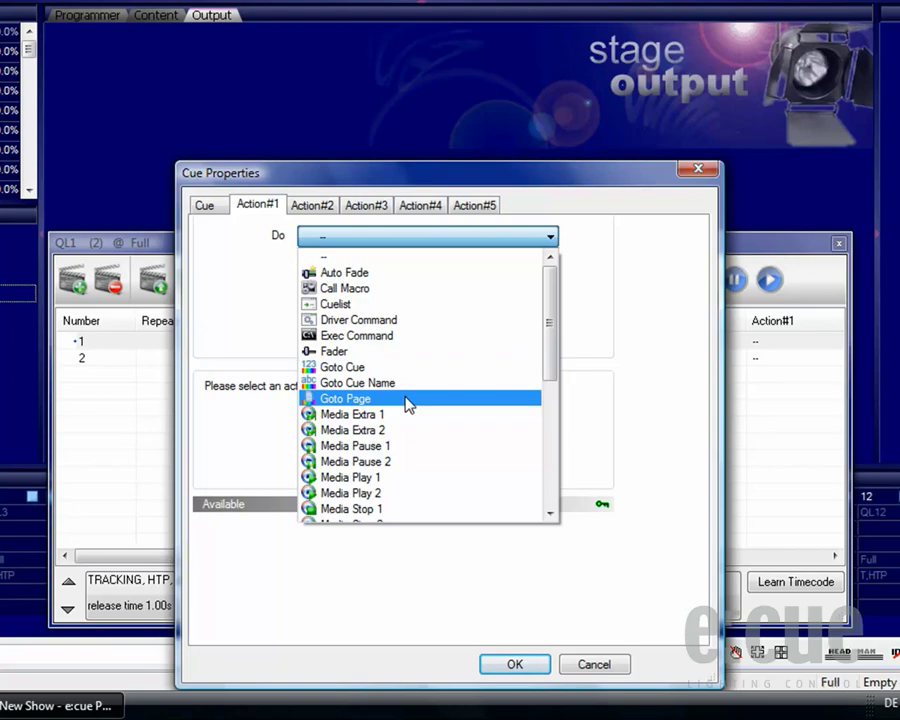
{"action": "scroll", "coordinate": [407, 403], "scroll_direction": "down", "scroll_amount": 3}
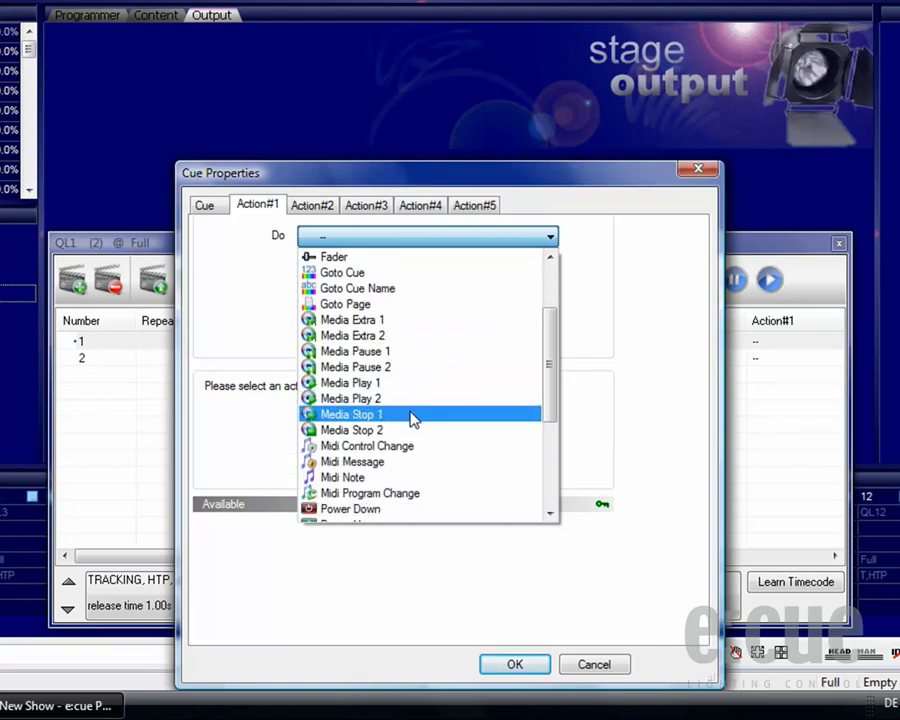
{"action": "scroll", "coordinate": [412, 420], "scroll_direction": "down", "scroll_amount": 2}
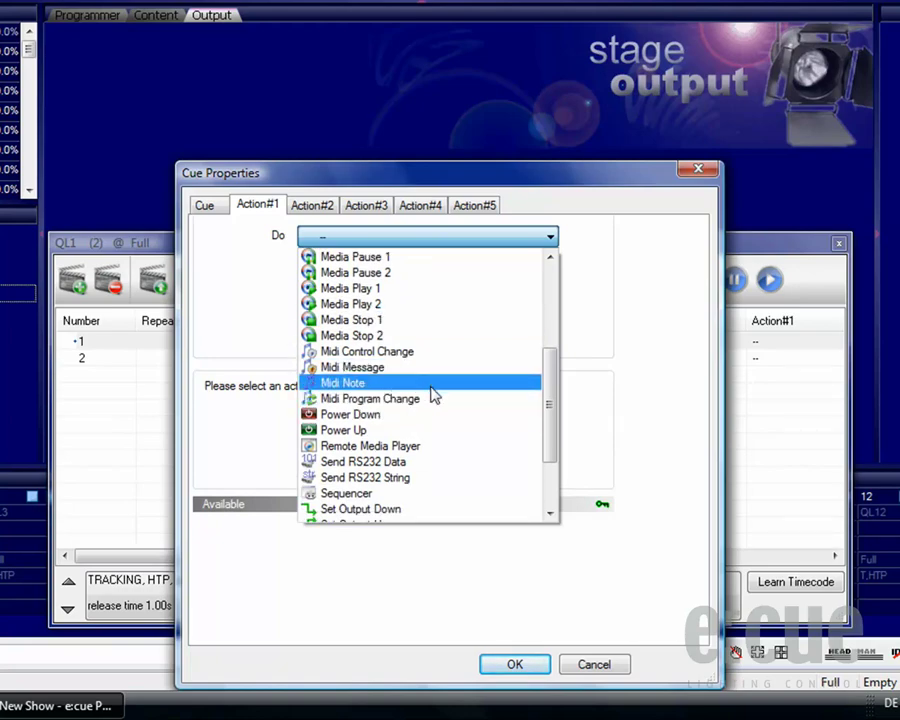
{"action": "scroll", "coordinate": [432, 410], "scroll_direction": "down", "scroll_amount": 3}
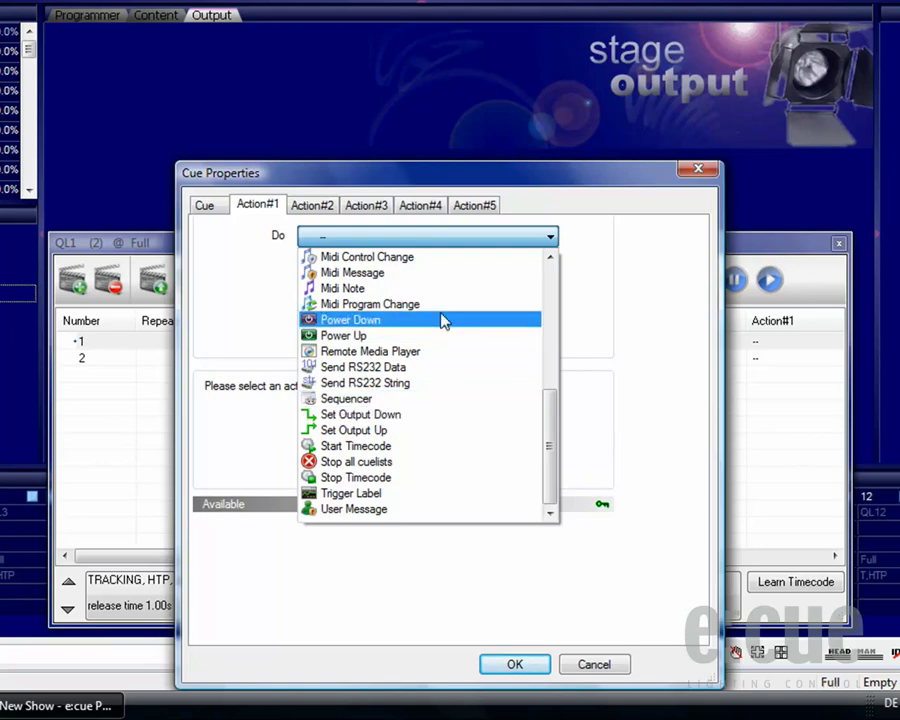
{"action": "left_click", "coordinate": [510, 240]}
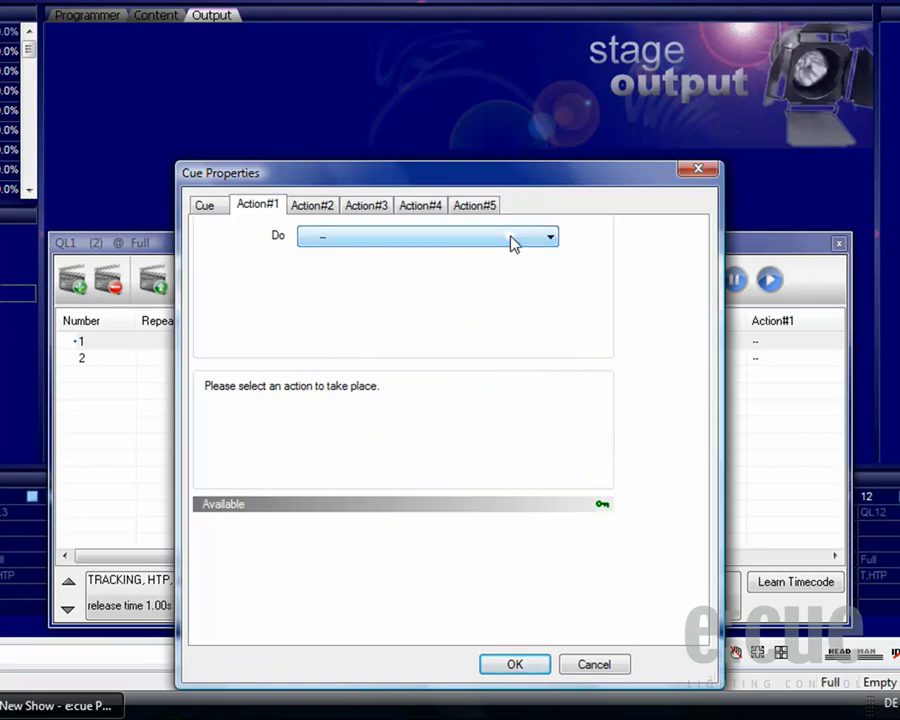
{"action": "left_click", "coordinate": [514, 664]}
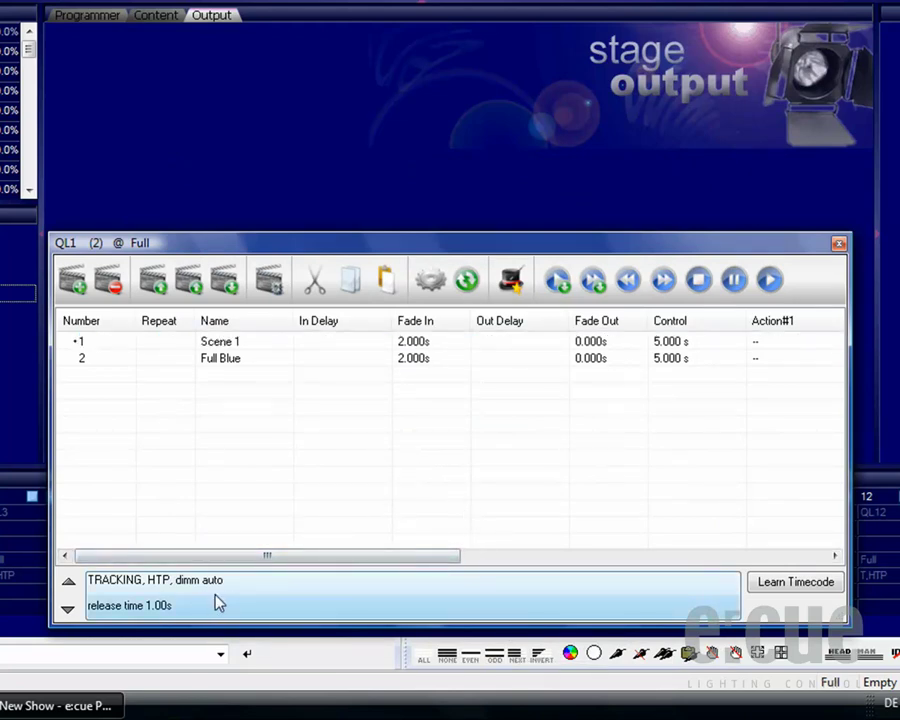
Name cuelist QL1 "Program 1" in its cuelist properties and keep 'Play' while running set to Goto next cue.
{"action": "double_click", "coordinate": [309, 602]}
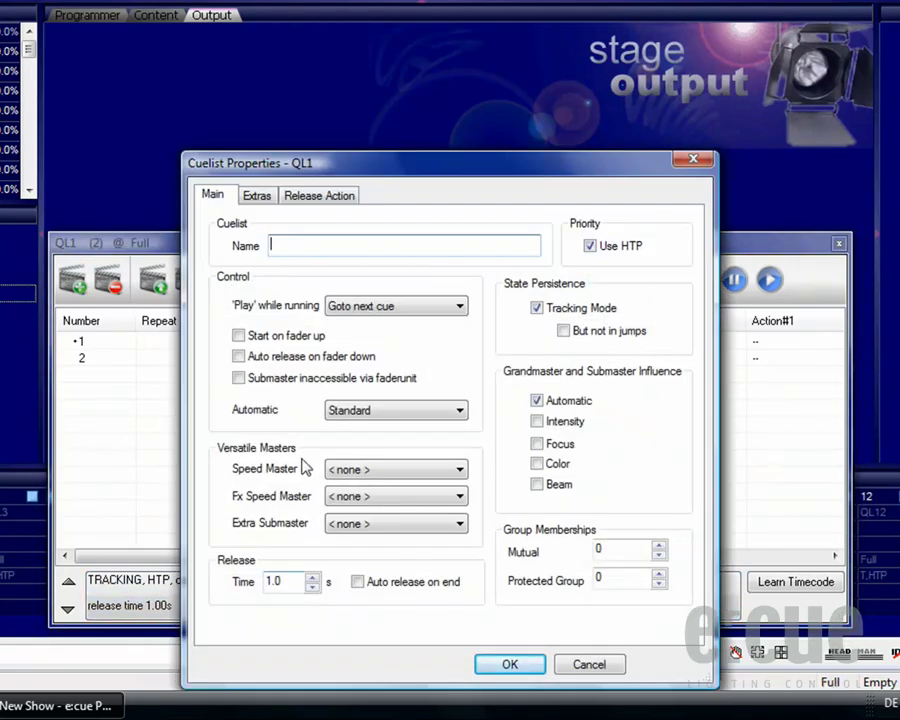
{"action": "left_click", "coordinate": [286, 245]}
{"action": "type", "text": "Program 1"}
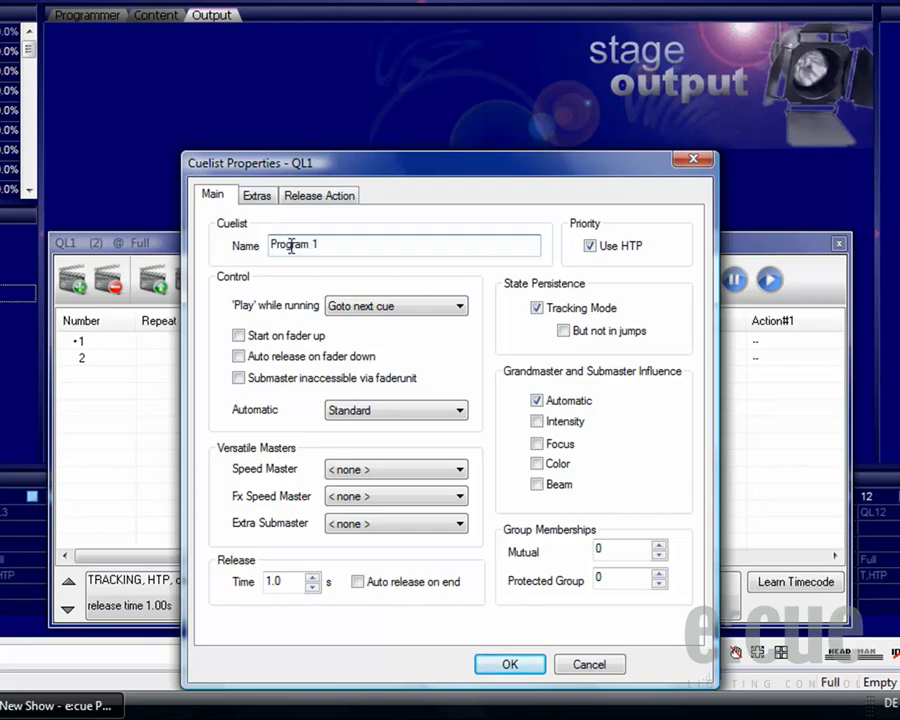
{"action": "left_click", "coordinate": [436, 314]}
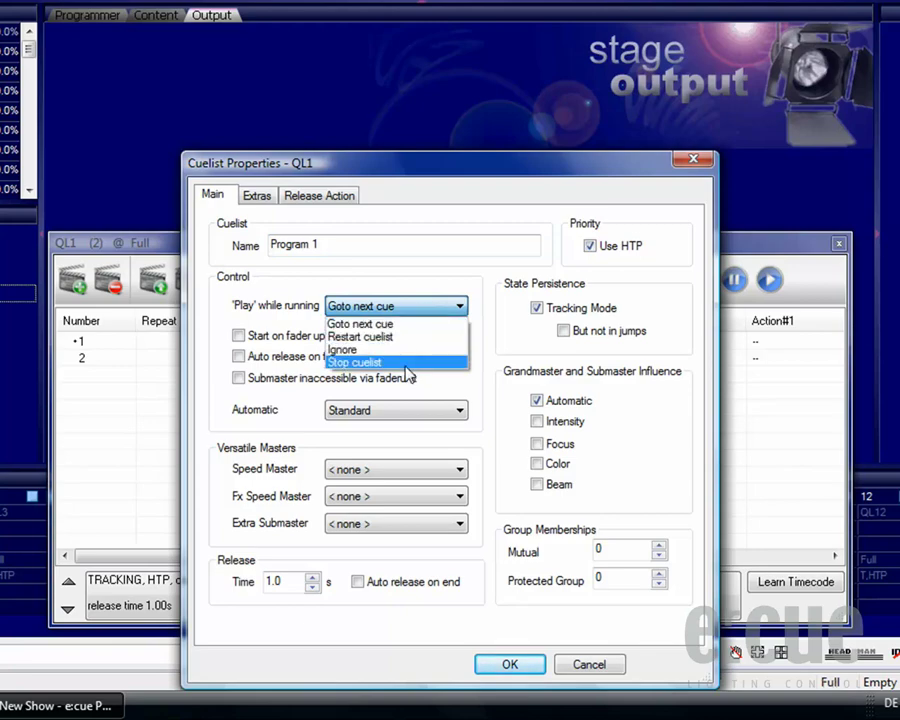
{"action": "left_click", "coordinate": [414, 324]}
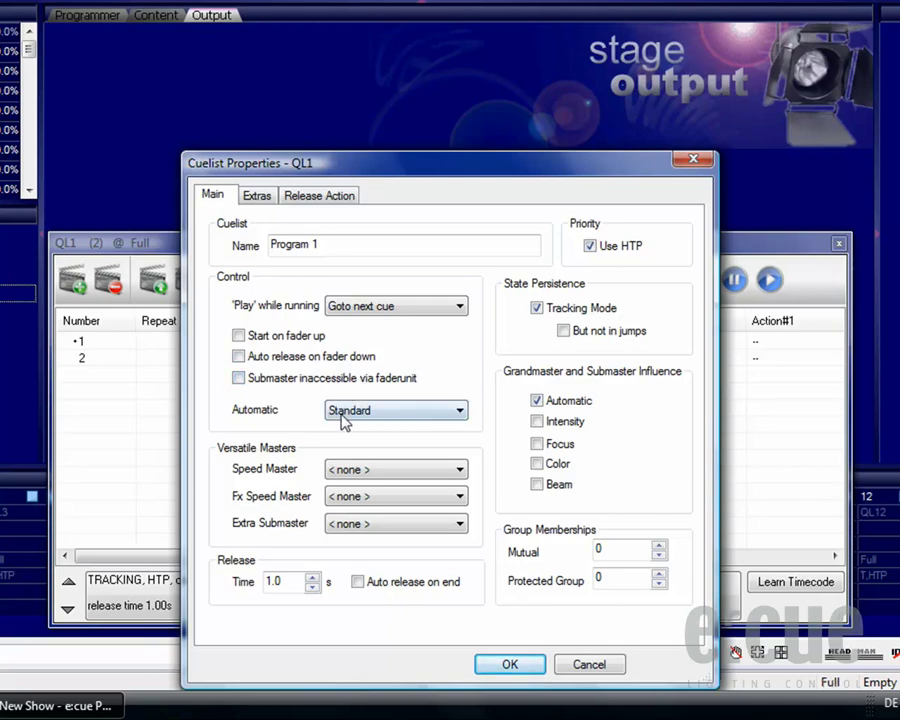
Assign V-Master#1 as the cuelist's Speed Master and apply the cuelist properties.
{"action": "left_click", "coordinate": [403, 467]}
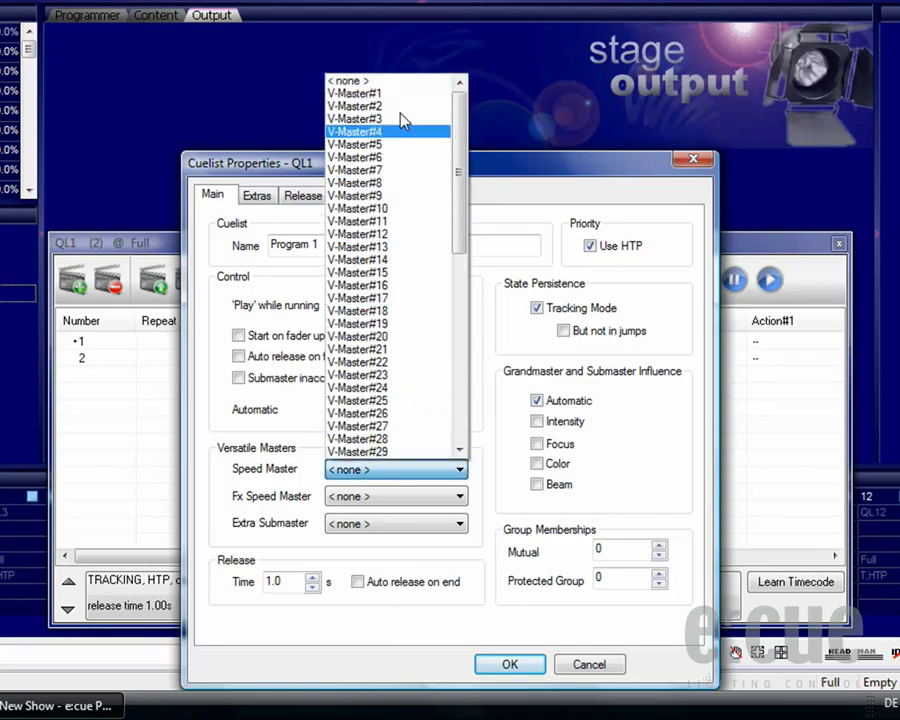
{"action": "left_click", "coordinate": [396, 93]}
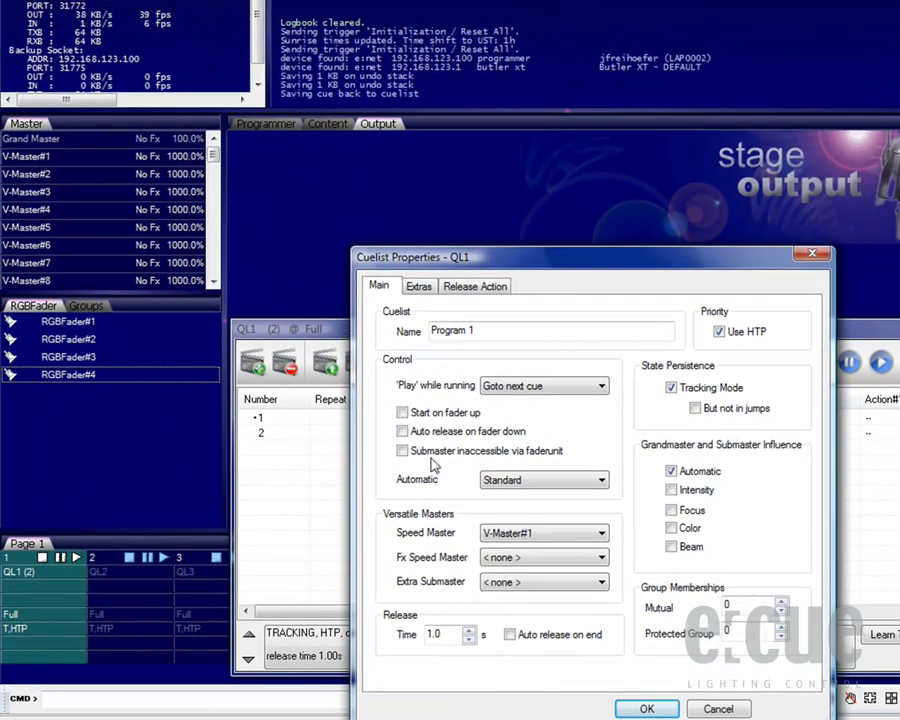
{"action": "left_click", "coordinate": [647, 708]}
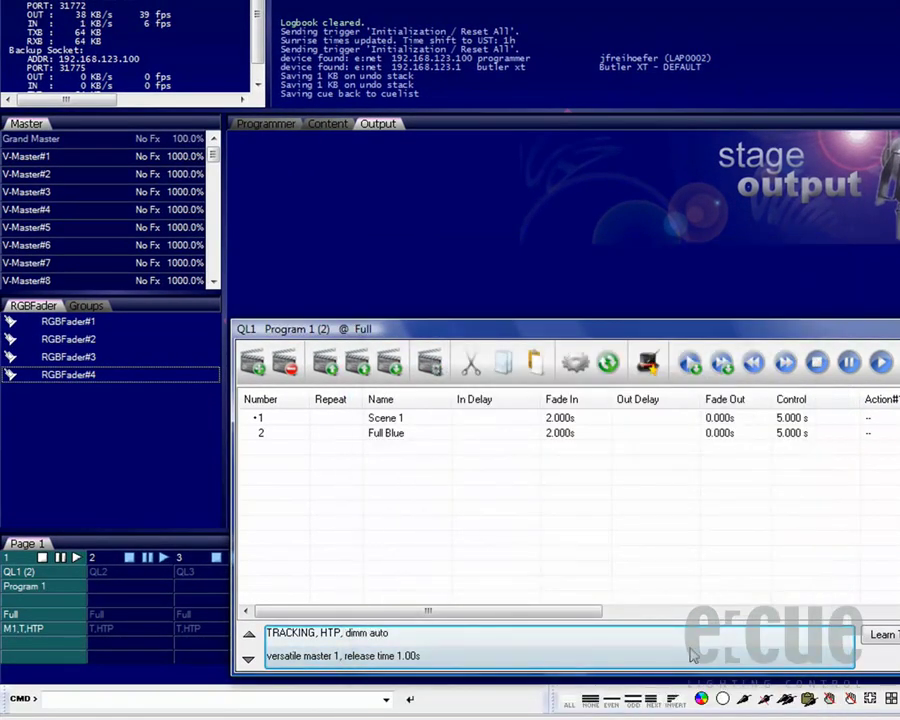
Start playback of the Program 1 cuelist and move its window lower to uncover the RGB fader output values.
{"action": "left_click", "coordinate": [877, 366]}
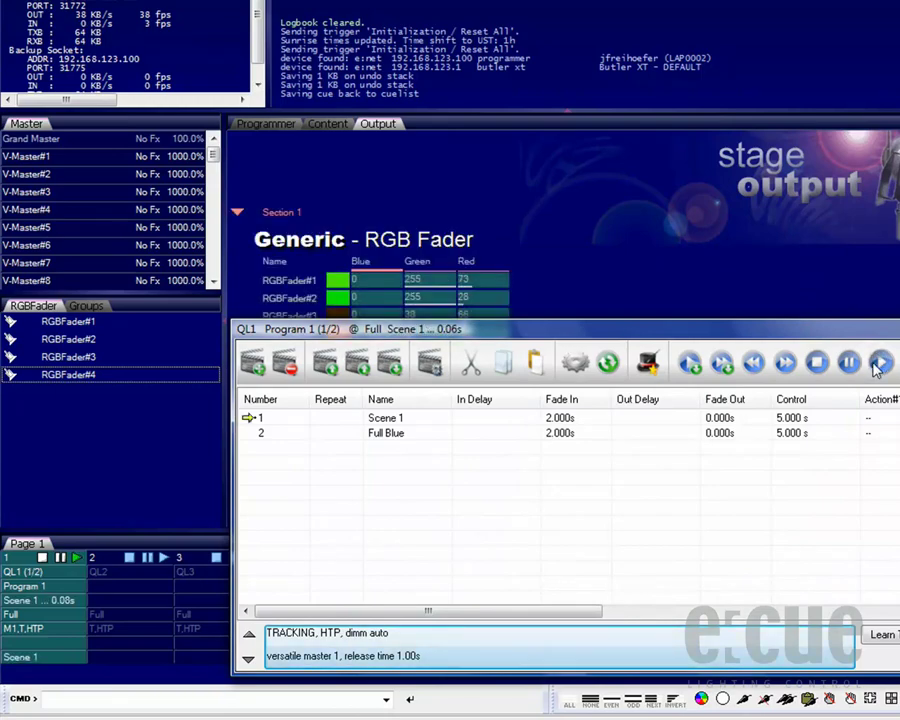
{"action": "left_click", "coordinate": [785, 362]}
{"action": "left_click_drag", "start_coordinate": [752, 338], "coordinate": [751, 388]}
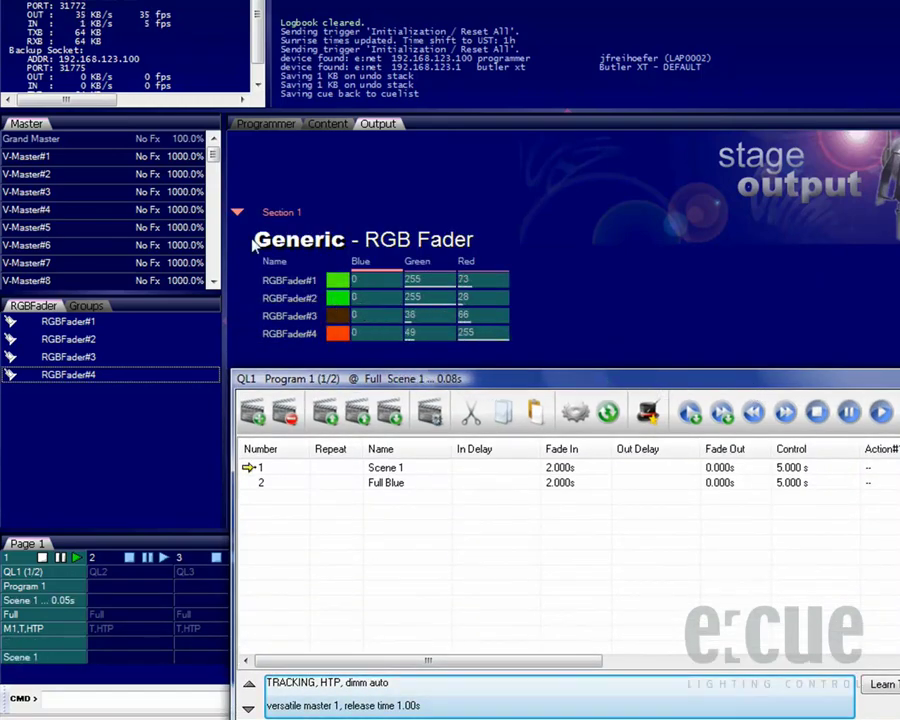
Lower V-Master#1 to about 66.6% while the cuelist runs, and stop its playback.
{"action": "left_click_drag", "start_coordinate": [183, 156], "coordinate": [183, 240]}
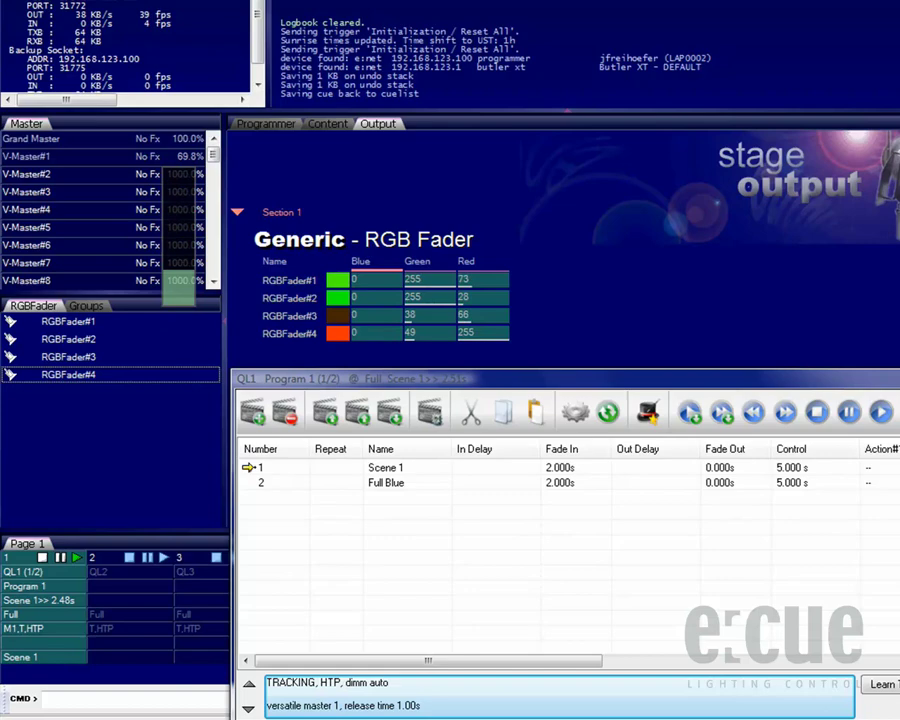
{"action": "mouse_move", "coordinate": [126, 188]}
{"action": "left_mouse_down"}
{"action": "mouse_move", "coordinate": [126, 120]}
{"action": "mouse_move", "coordinate": [126, 184]}
{"action": "left_mouse_up"}
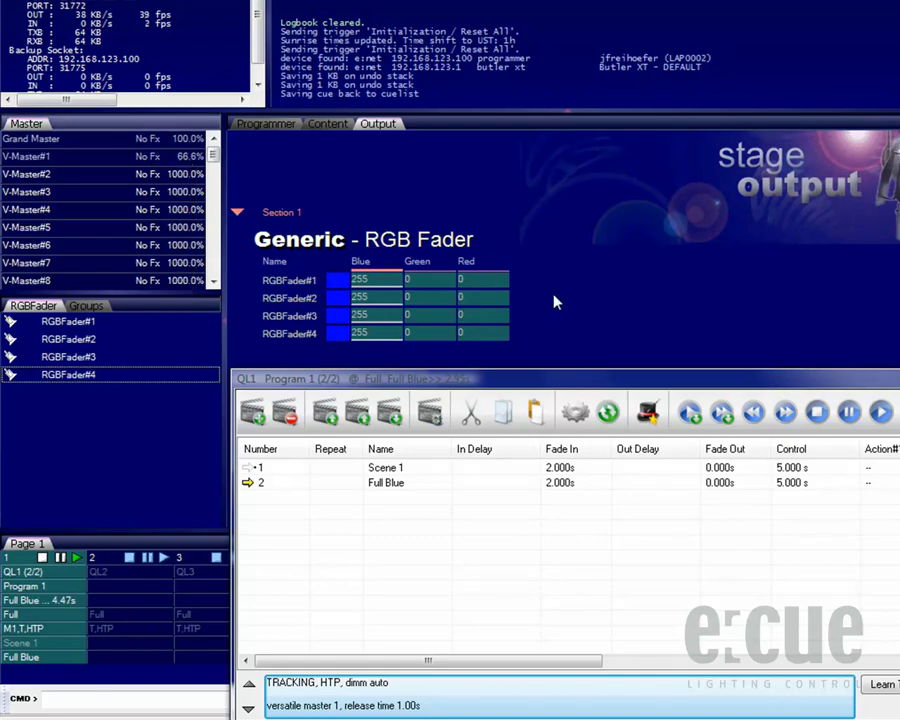
{"action": "left_click", "coordinate": [816, 410]}
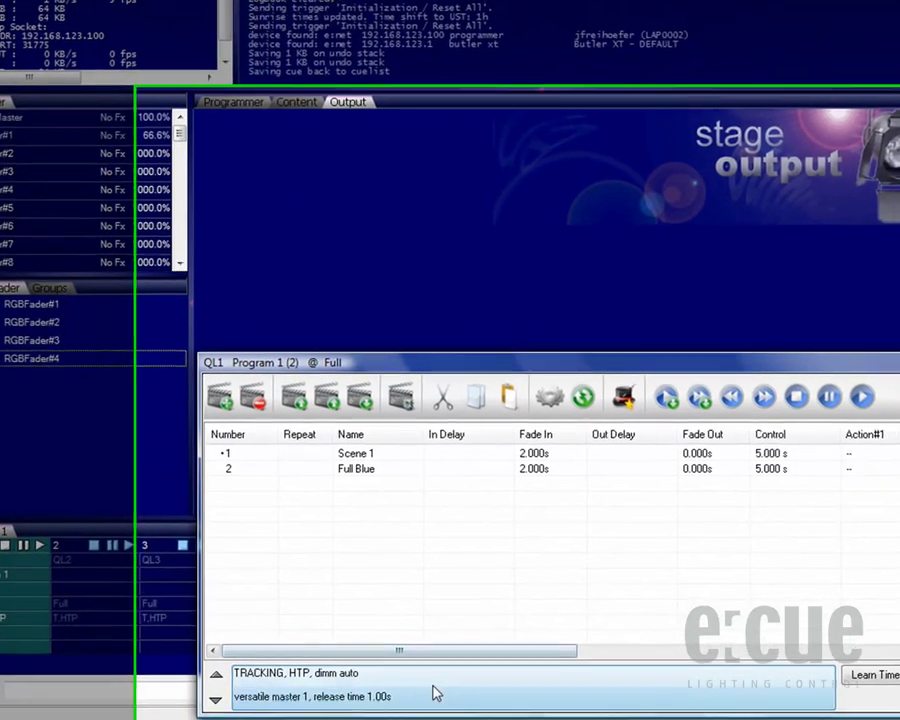
Try the Auto release on end option in Program 1's cuelist properties and switch it back off.
{"action": "double_click", "coordinate": [462, 702]}
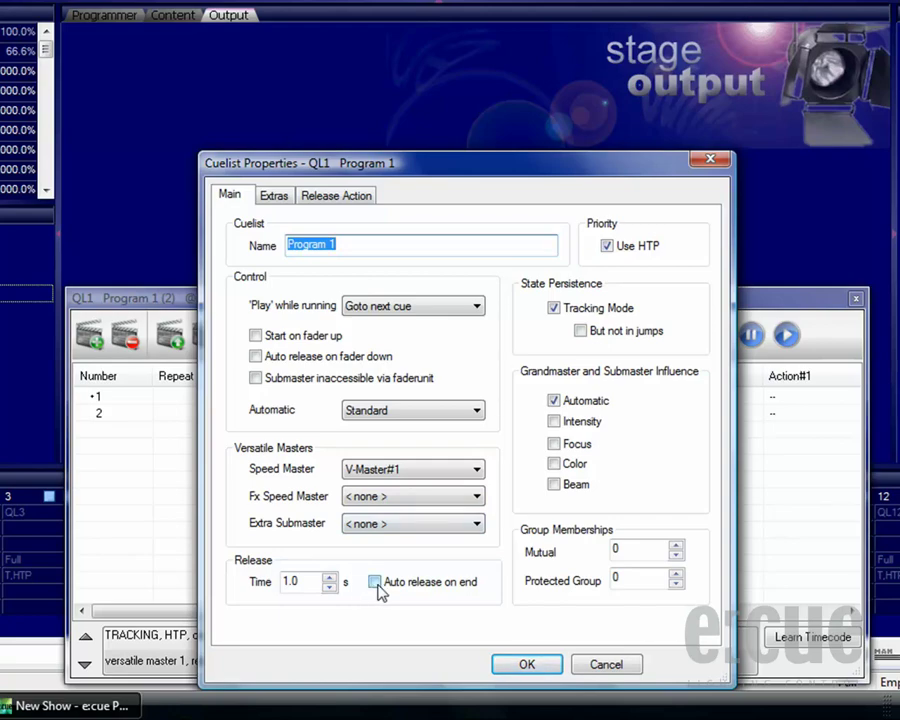
{"action": "left_click", "coordinate": [375, 583]}
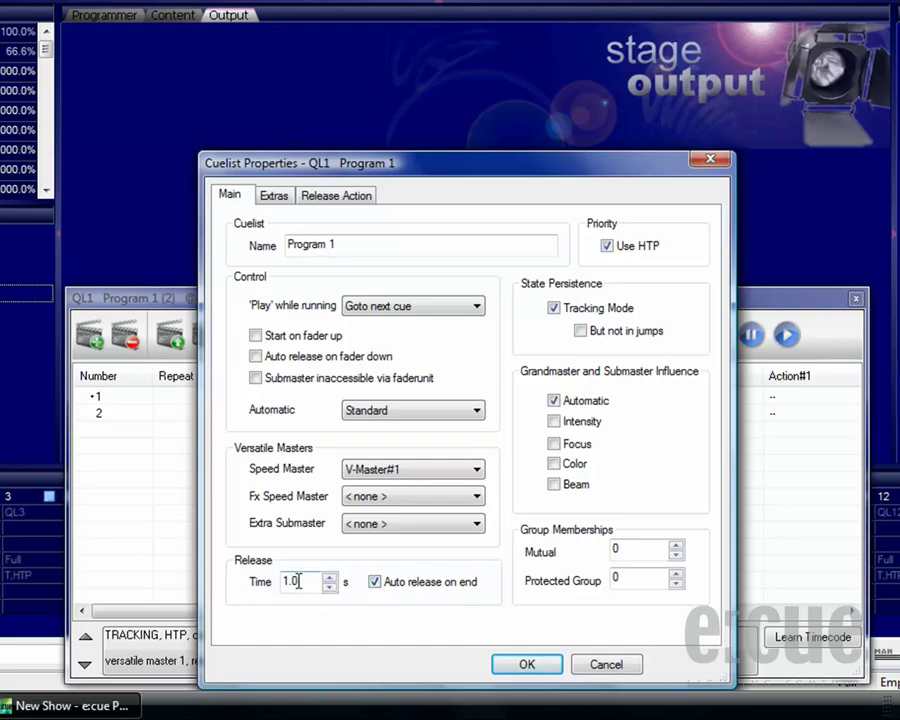
{"action": "left_click", "coordinate": [375, 582]}
Try Mutual group membership 1 for the cuelist and return the value to 0.
{"action": "double_click", "coordinate": [625, 549]}
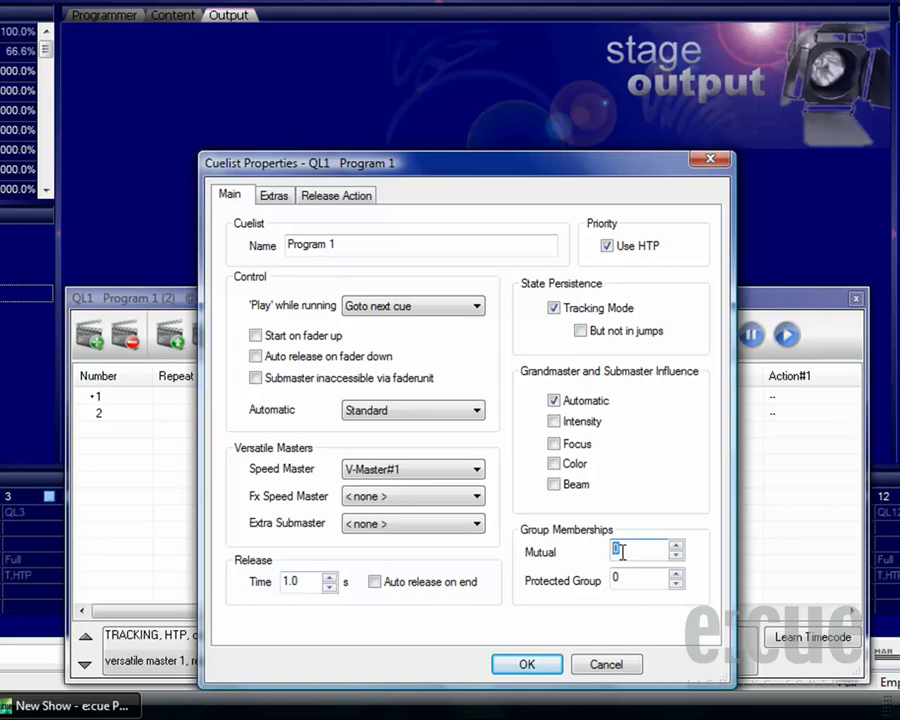
{"action": "type", "text": "1"}
{"action": "double_click", "coordinate": [621, 549]}
{"action": "type", "text": "0"}
Review Program 1's chaser mode types and timecode options, and the list of available release actions.
{"action": "left_click", "coordinate": [276, 203]}
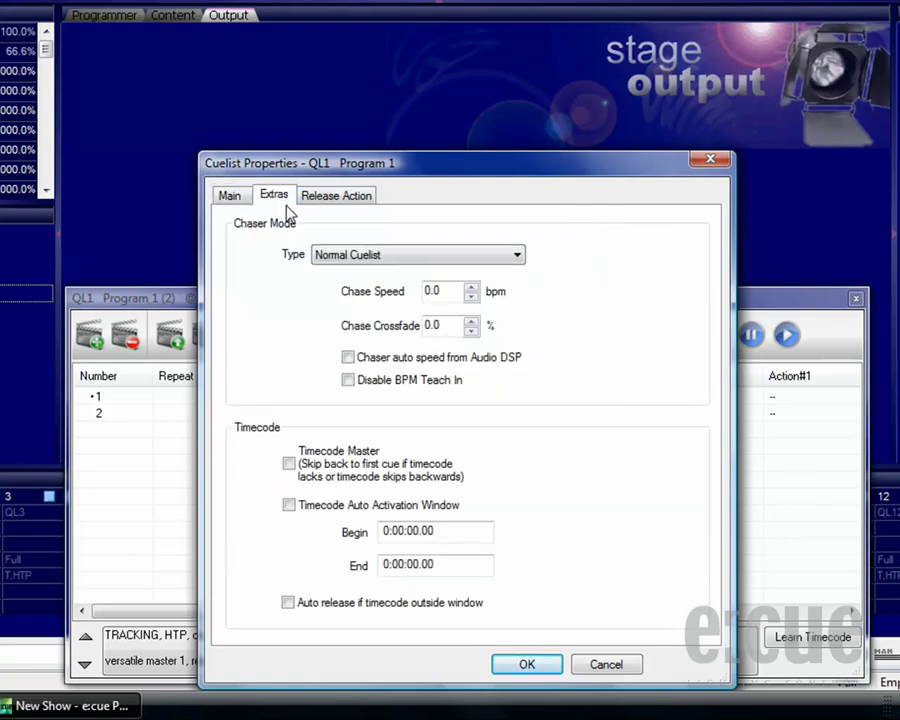
{"action": "left_click", "coordinate": [516, 256]}
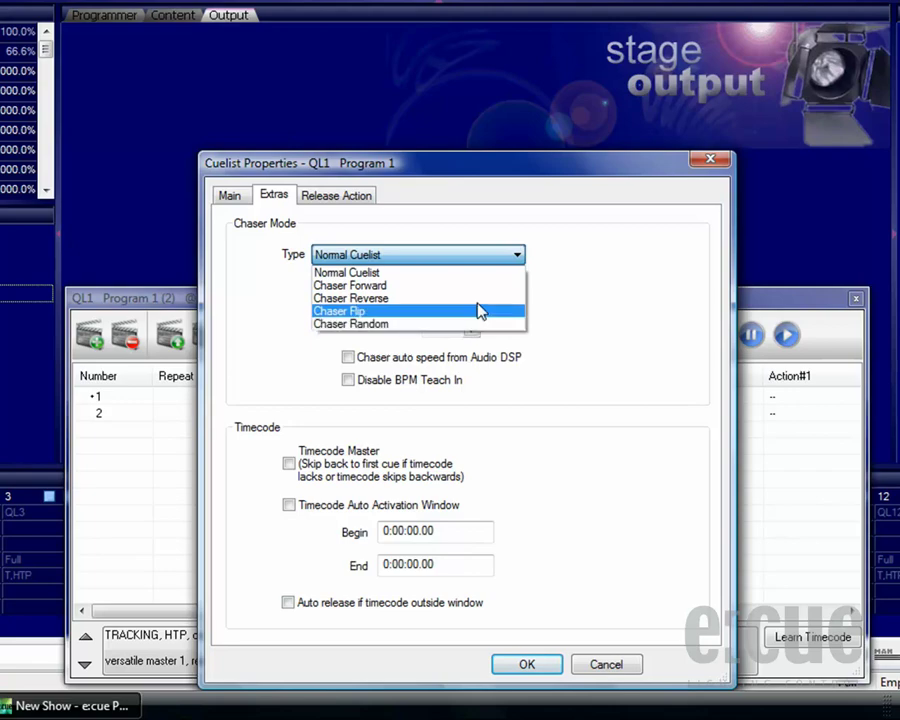
{"action": "left_click", "coordinate": [432, 255]}
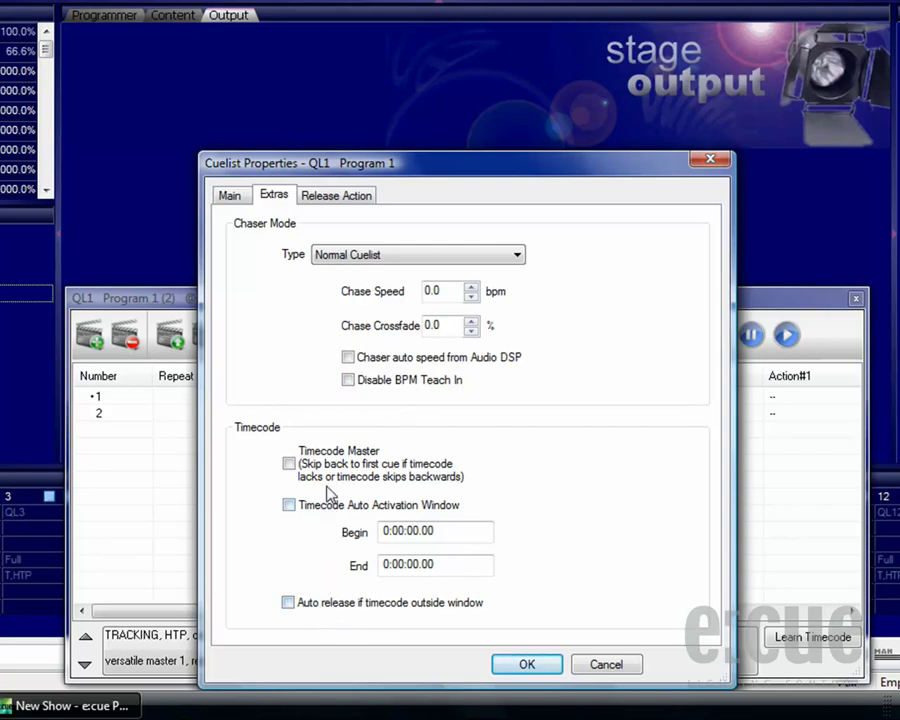
{"action": "left_click", "coordinate": [338, 200]}
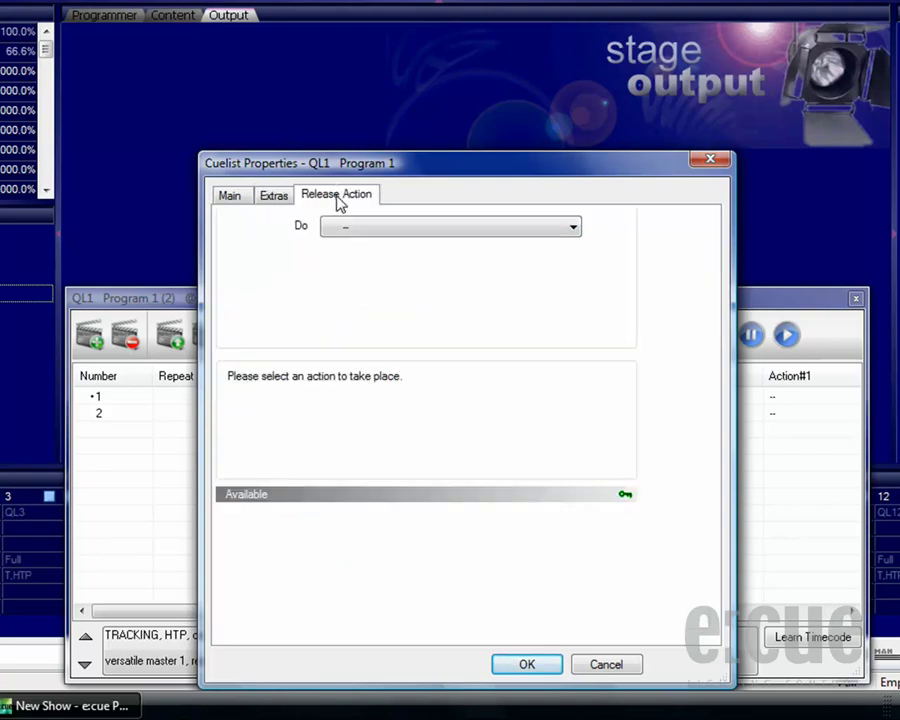
{"action": "left_click", "coordinate": [517, 234]}
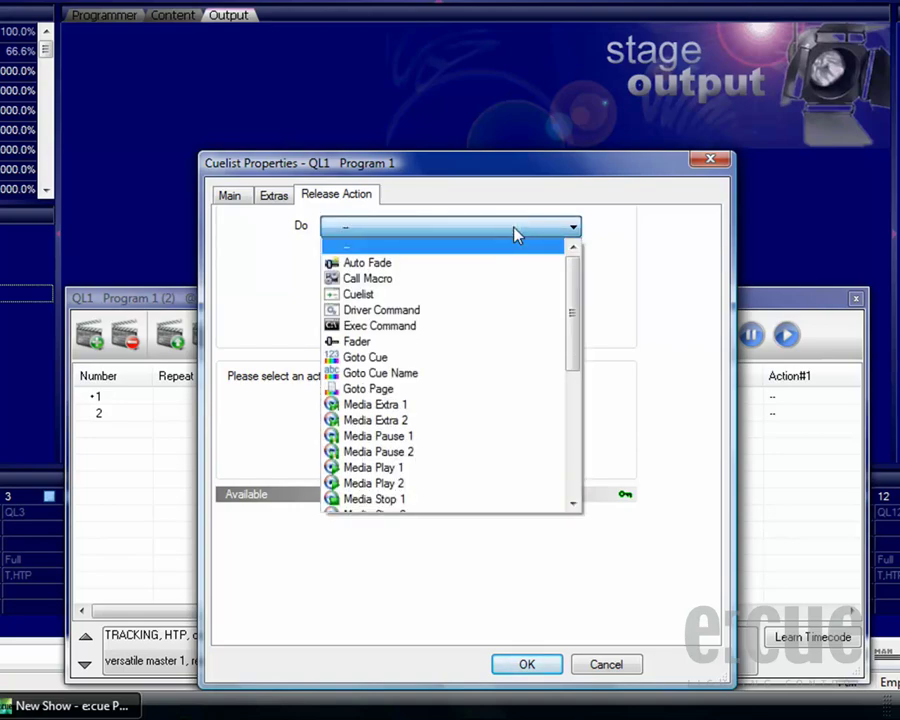
{"action": "left_click", "coordinate": [513, 232]}
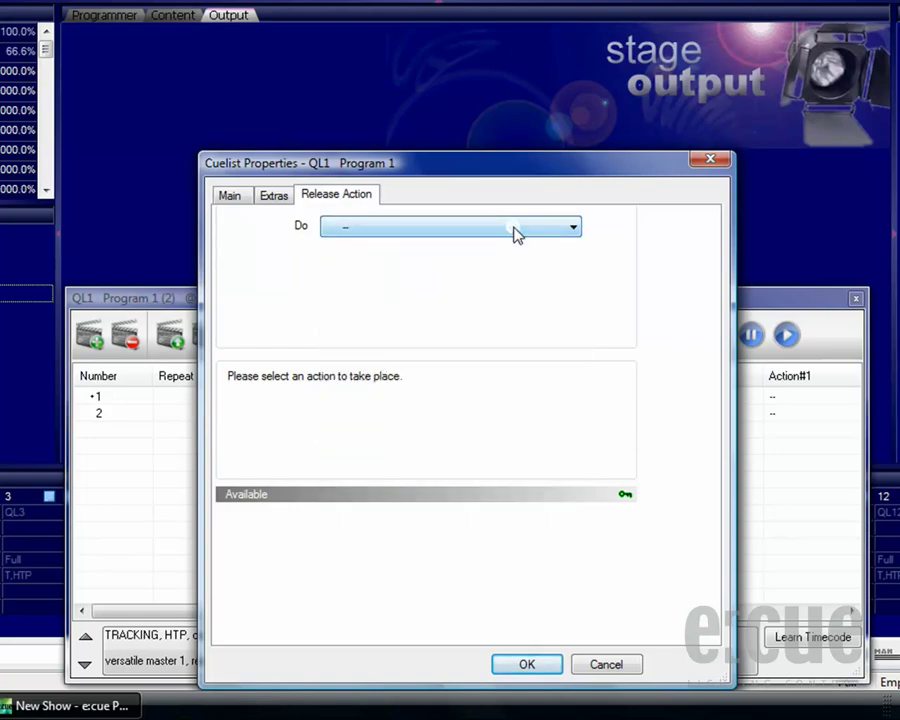